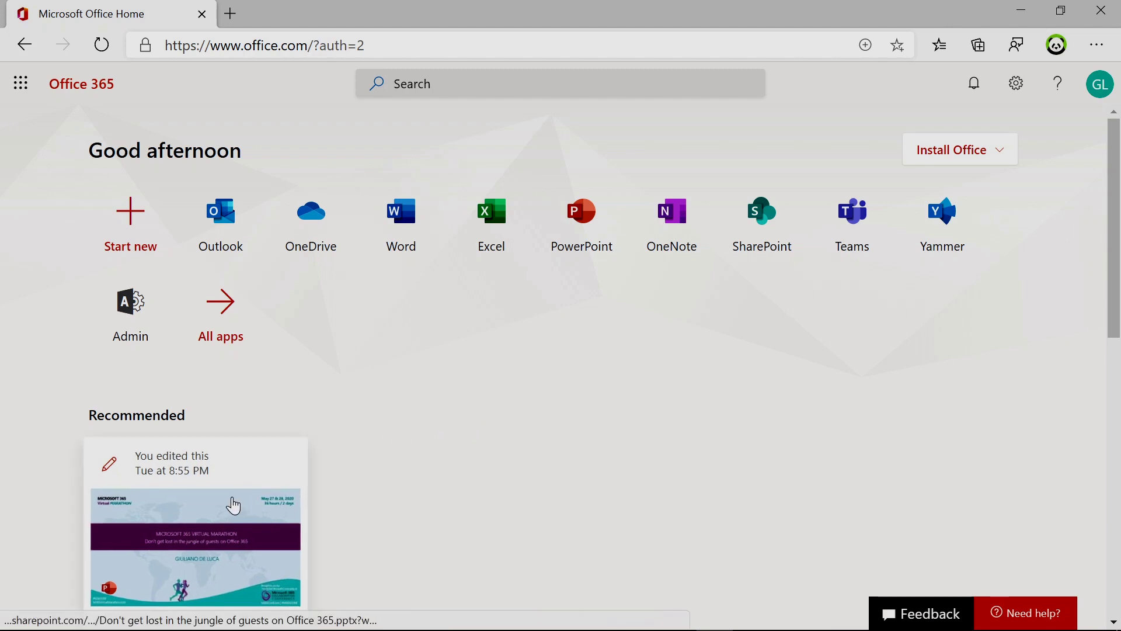
Open the recommended marathon presentation and set its Present Live audience to Anyone
click(235, 505)
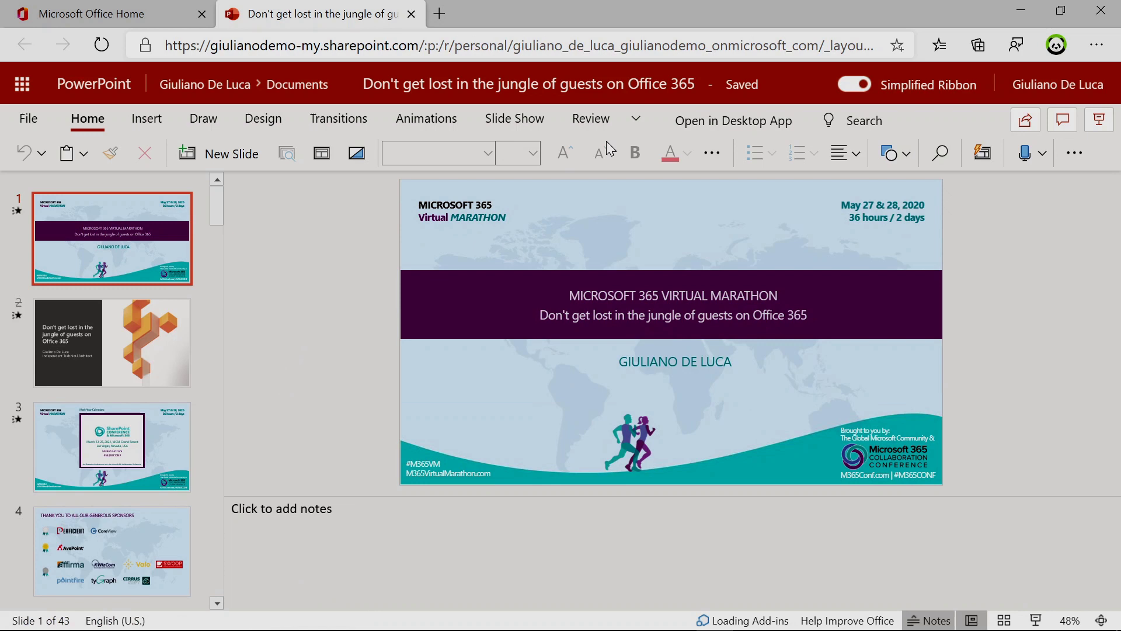
click(507, 125)
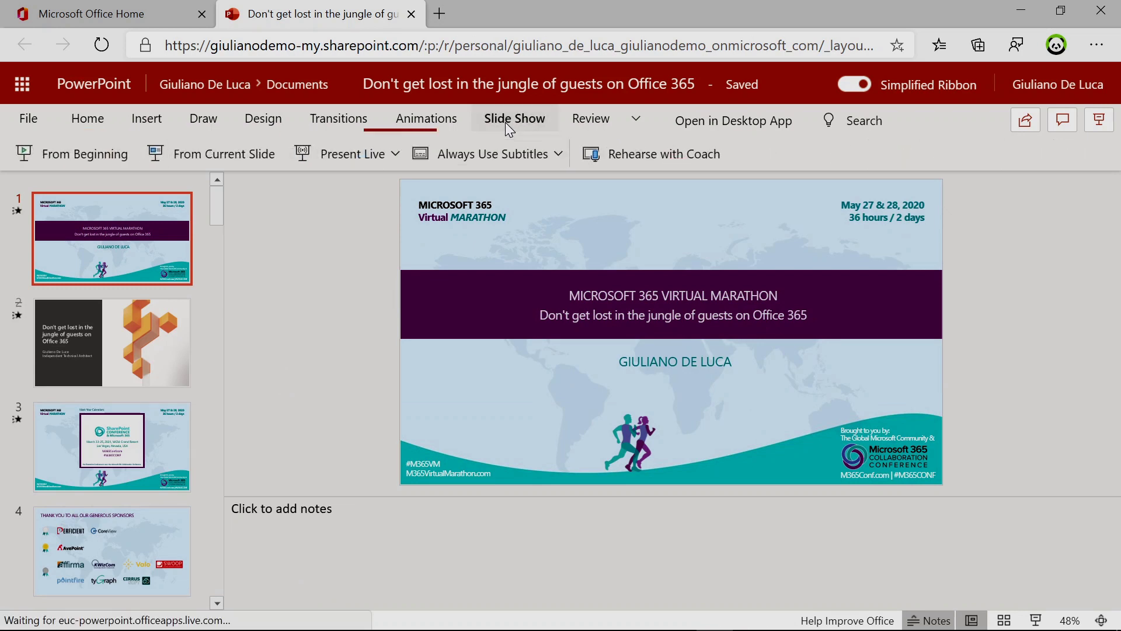
click(396, 154)
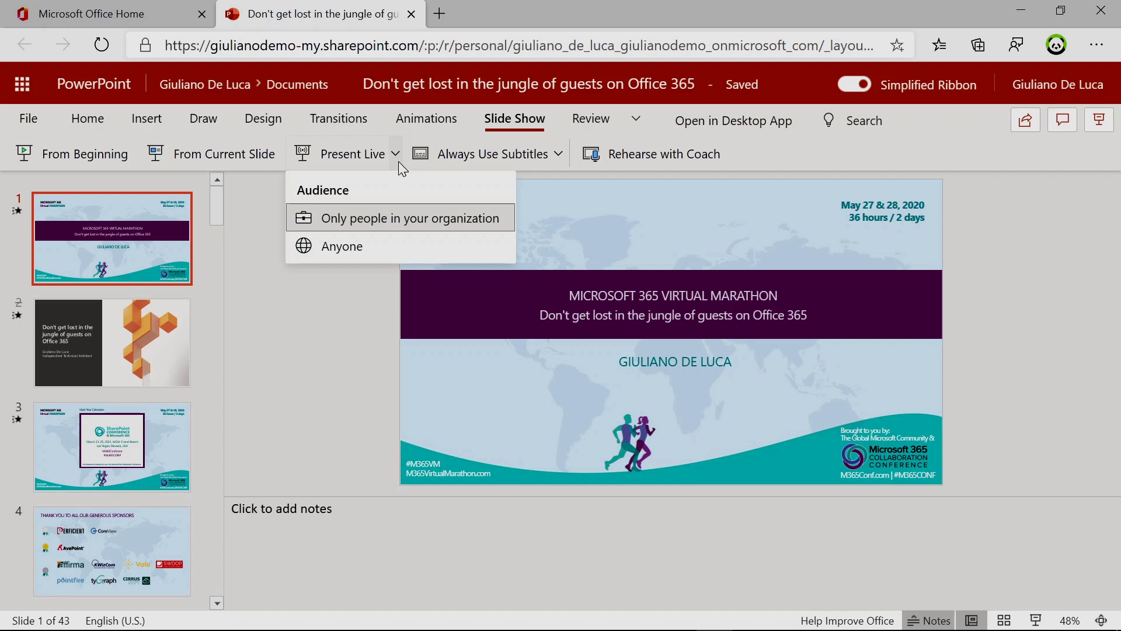
click(371, 227)
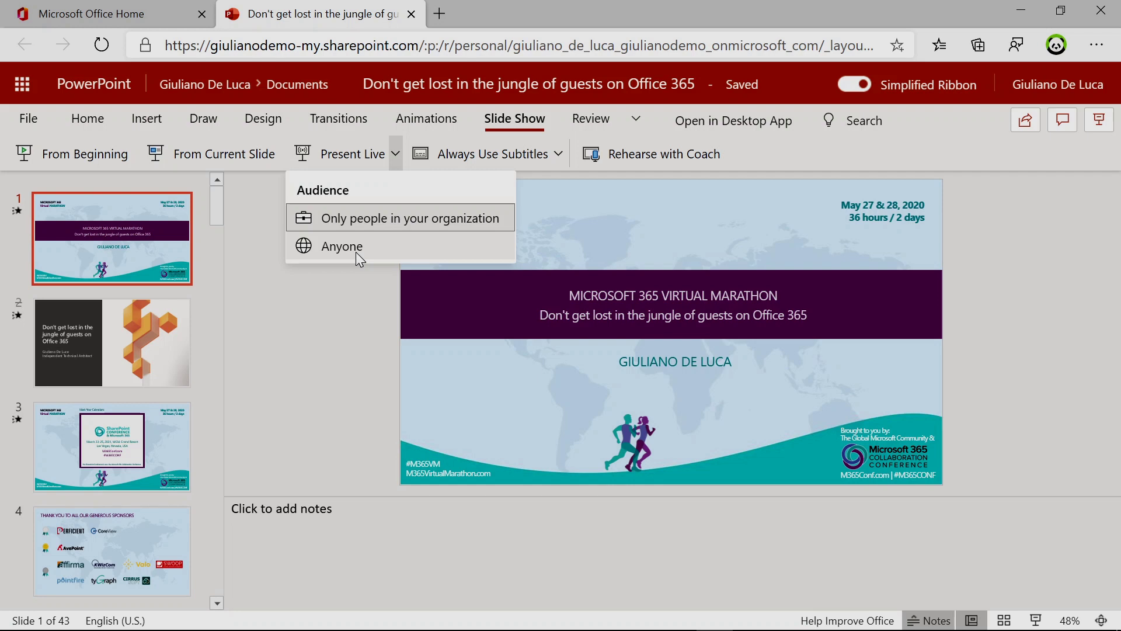
click(357, 252)
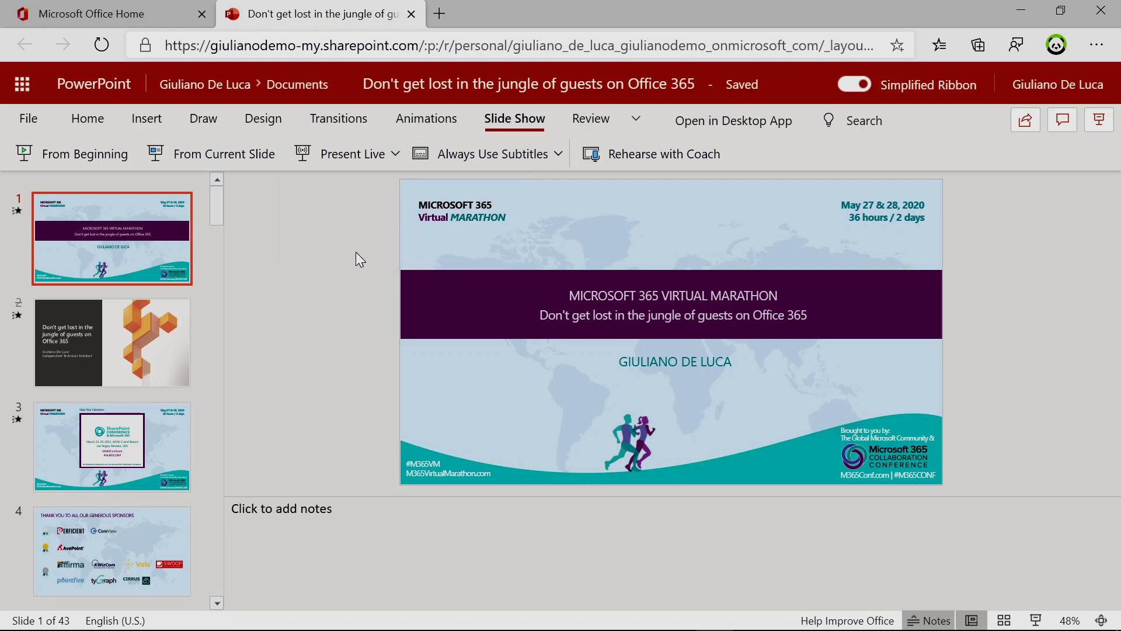
Start the Present Live broadcast of the marathon deck from slide 1
click(338, 158)
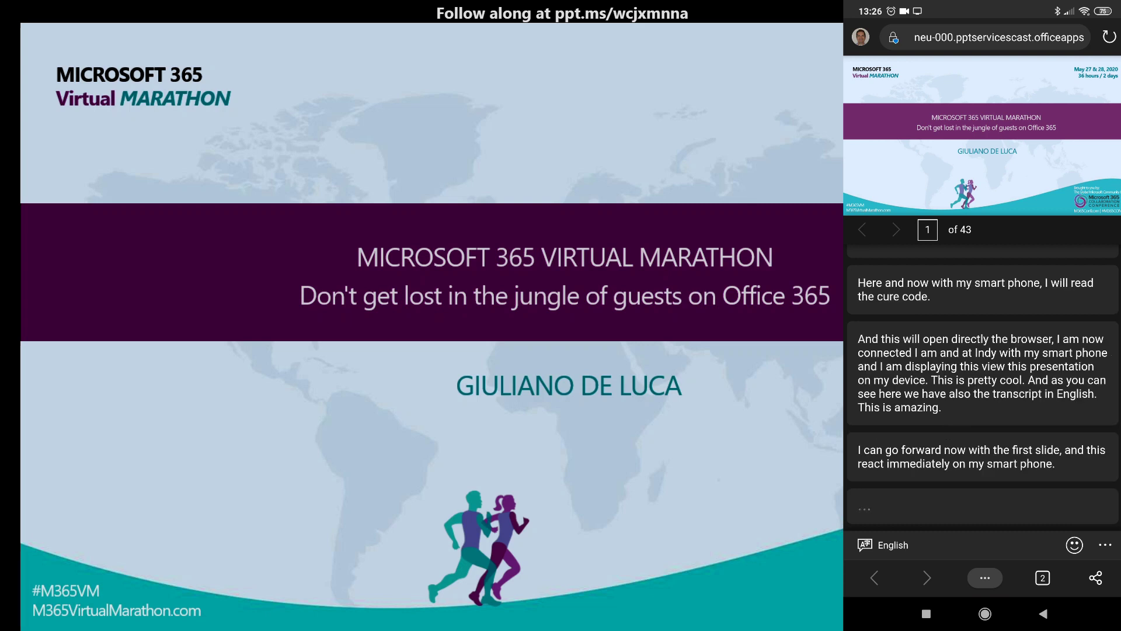
click(883, 545)
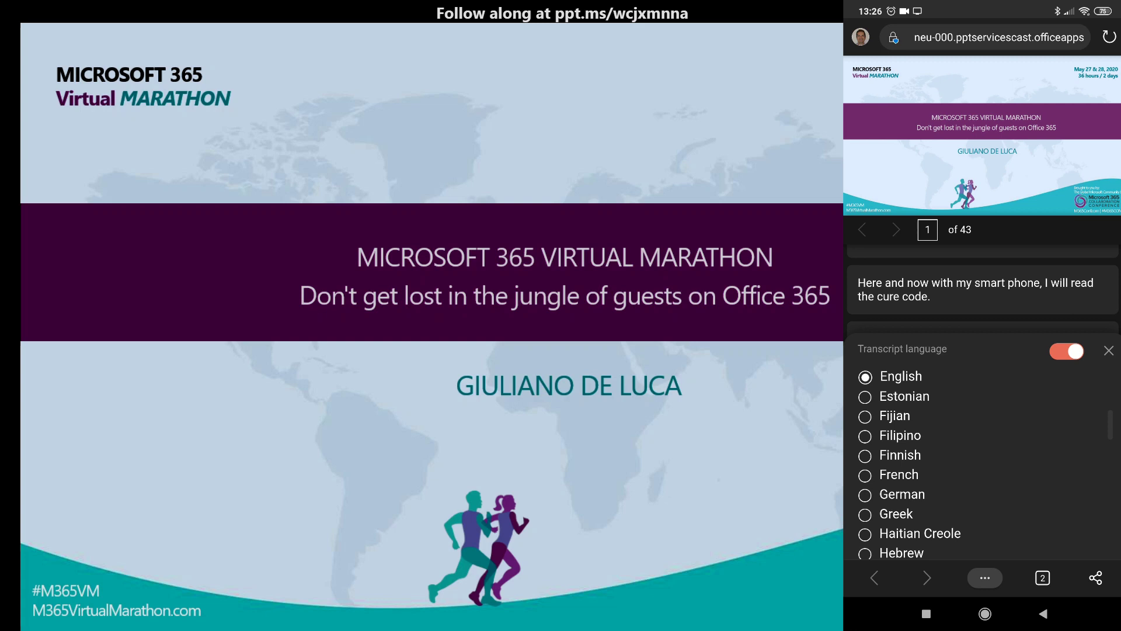
scroll(949, 435, down, 5)
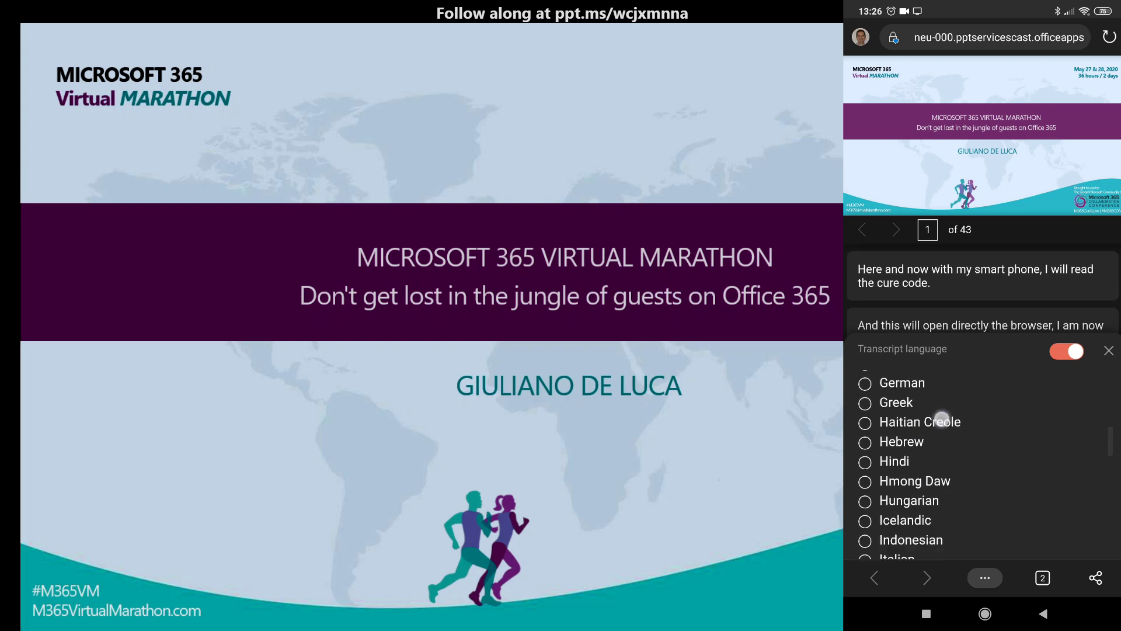
click(897, 453)
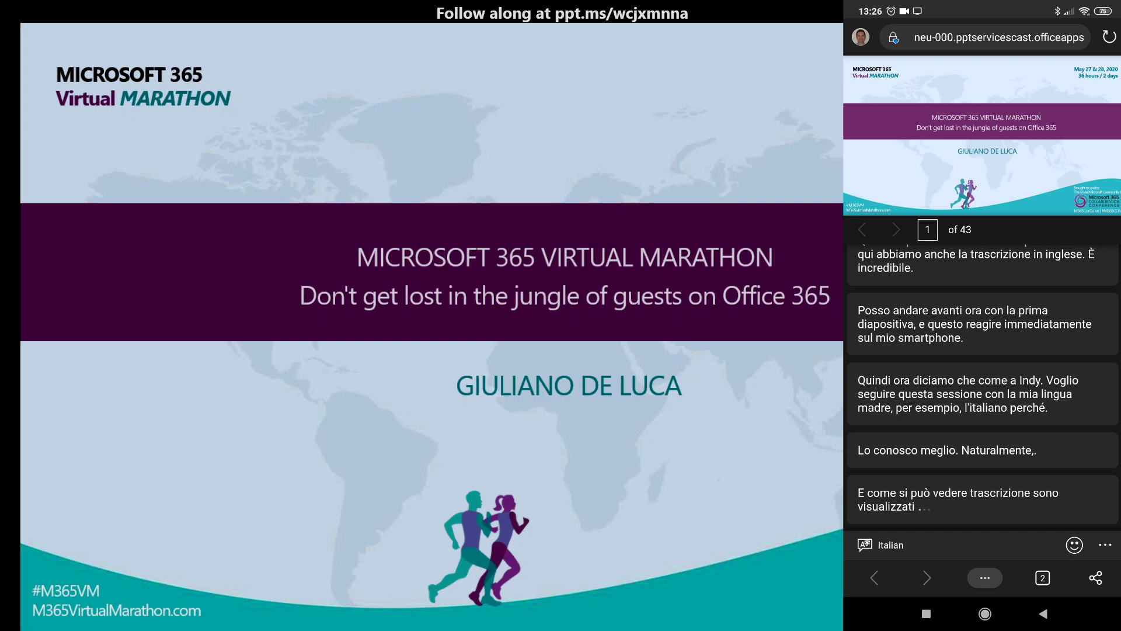
click(879, 545)
scroll(987, 461, up, 10)
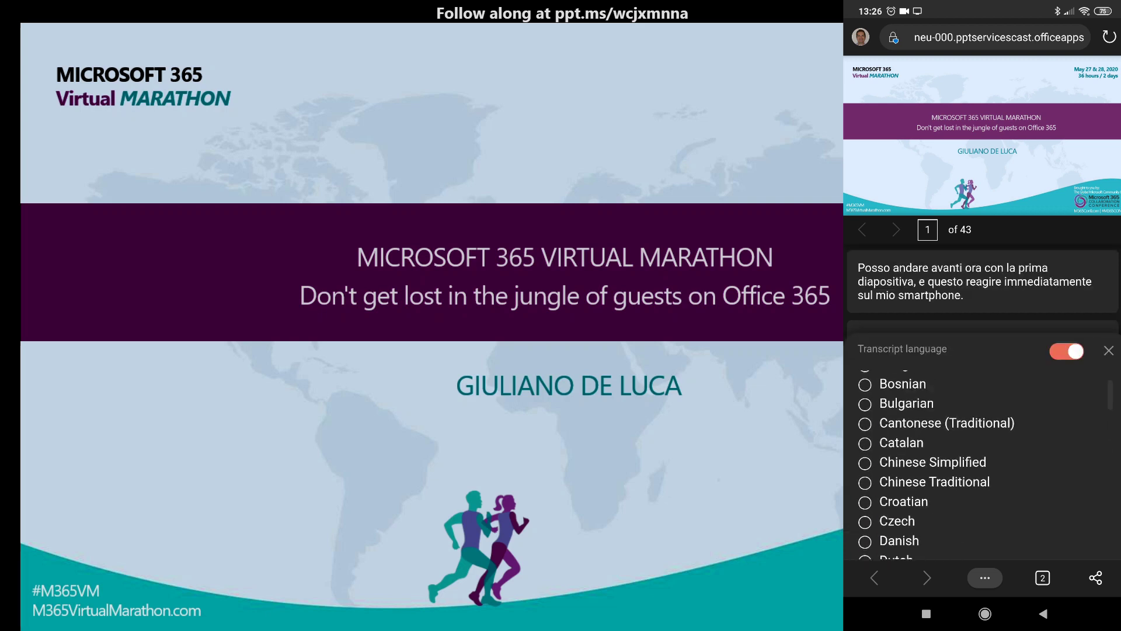
scroll(994, 382, down, 3)
scroll(994, 382, down, 3)
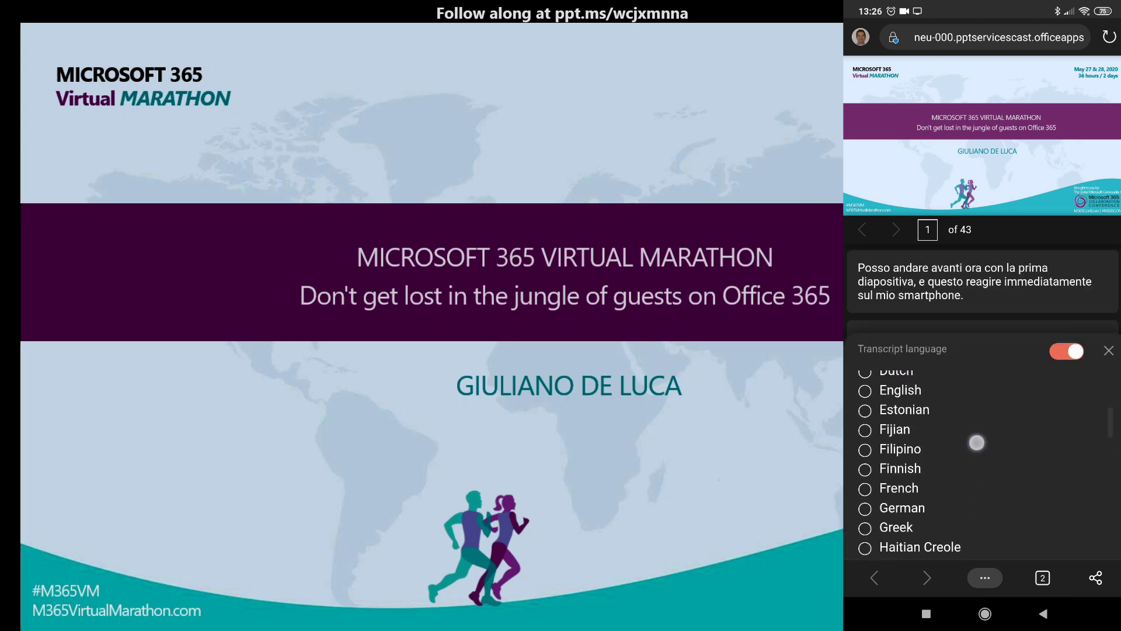
click(917, 386)
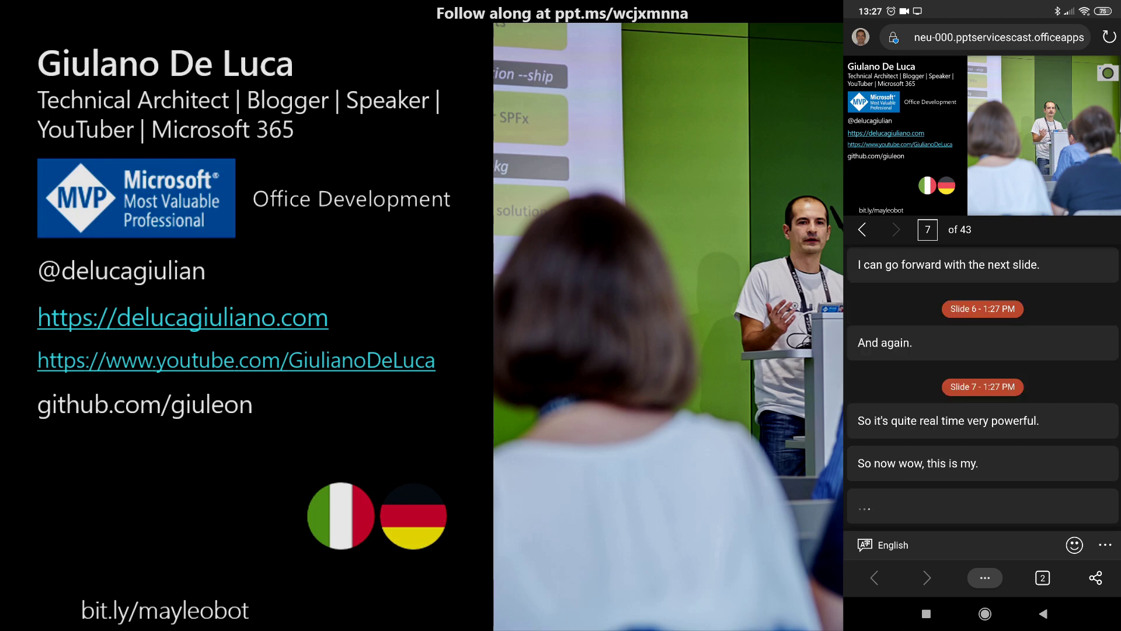
Send a thumbs-up reaction to the slide from the phone's reactions menu
click(1074, 545)
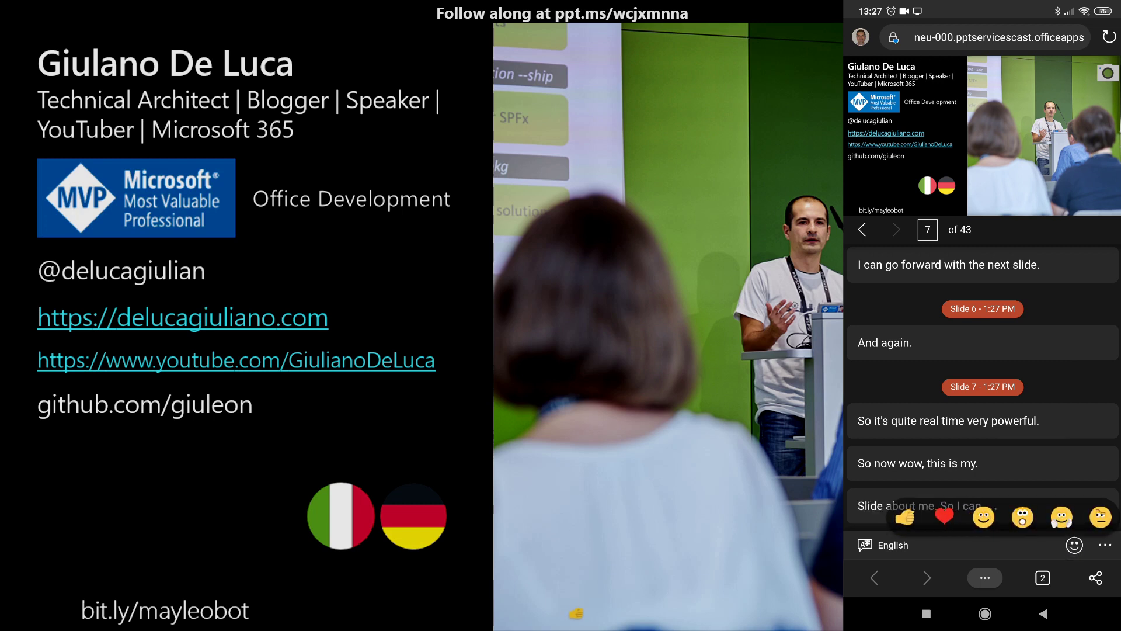
click(905, 516)
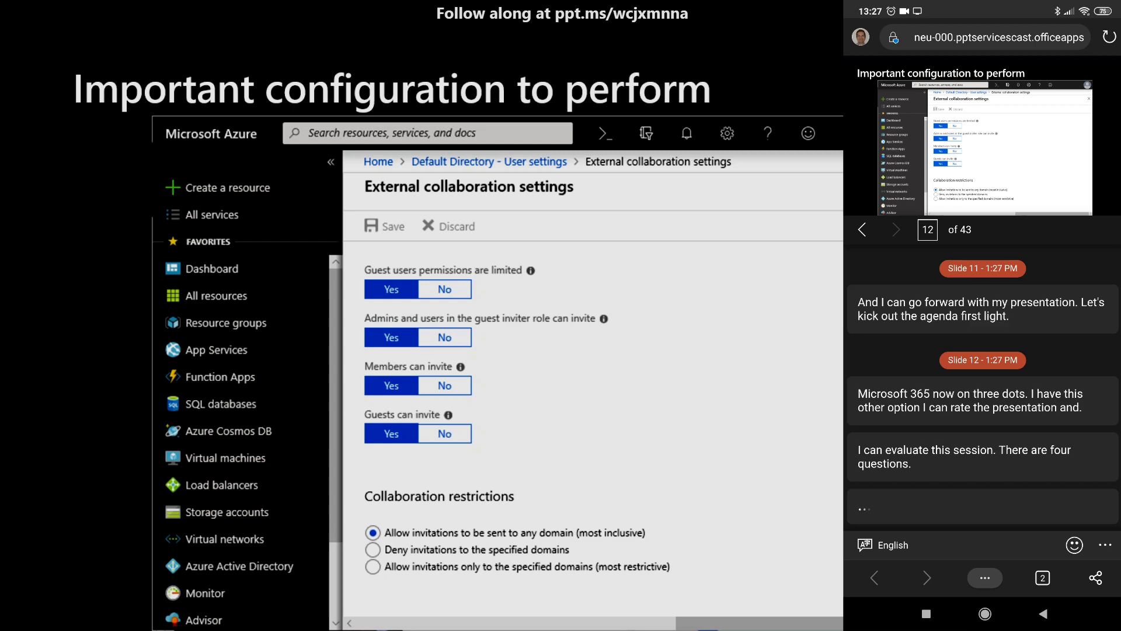
Reopen the phone's reactions, then exit the slideshow at slide 20 to pause the session
click(1075, 545)
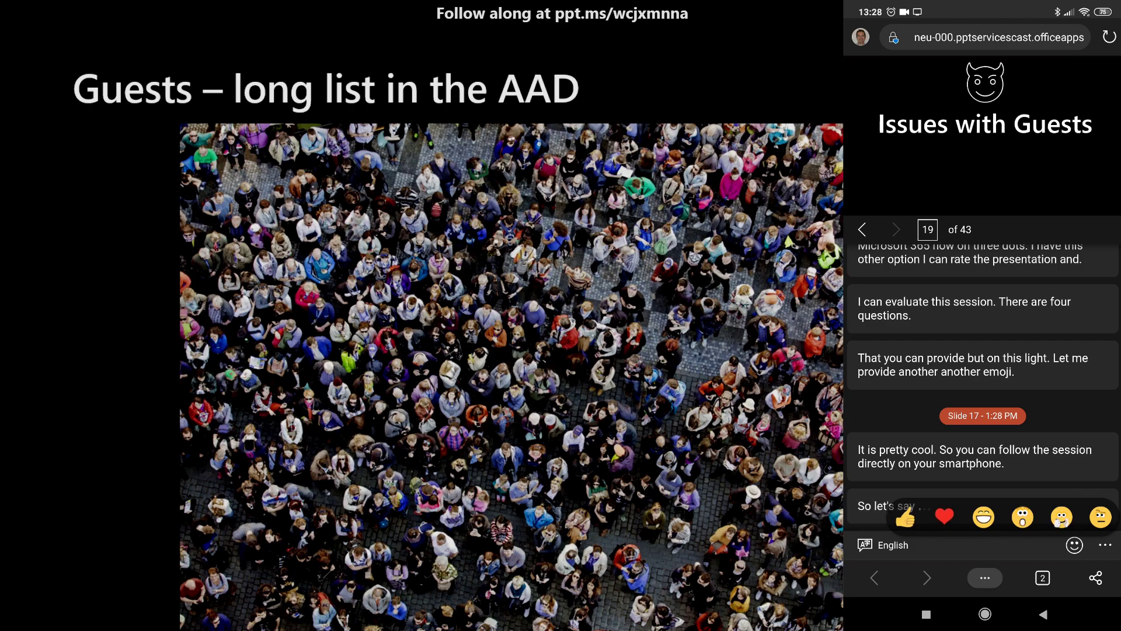
key(Escape)
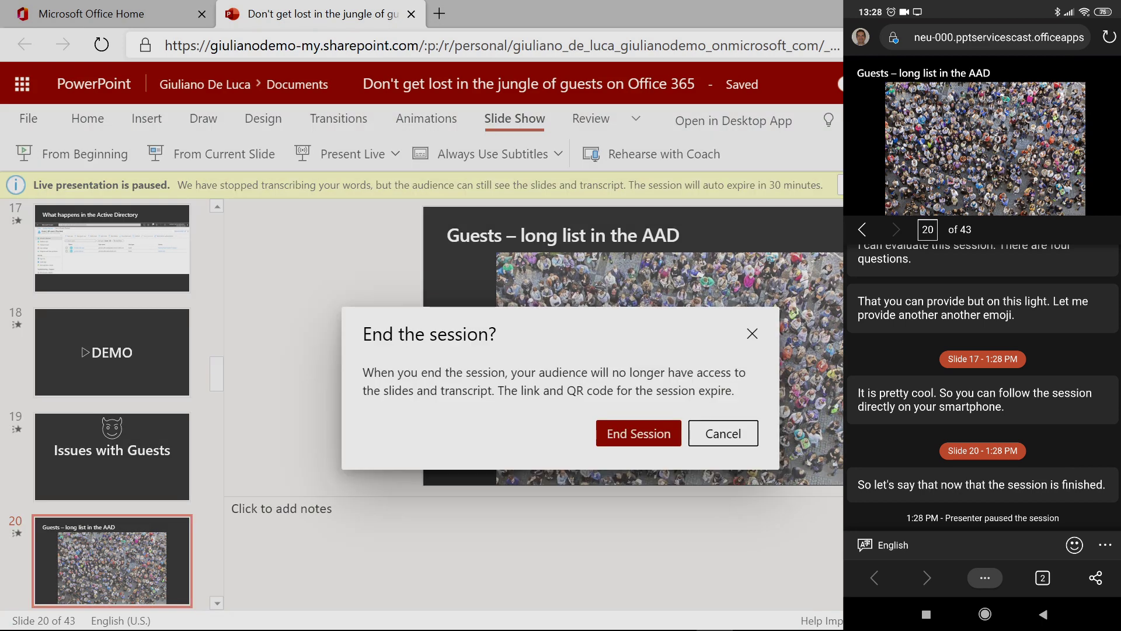
Confirm End Session to close the live presentation for the audience
click(628, 448)
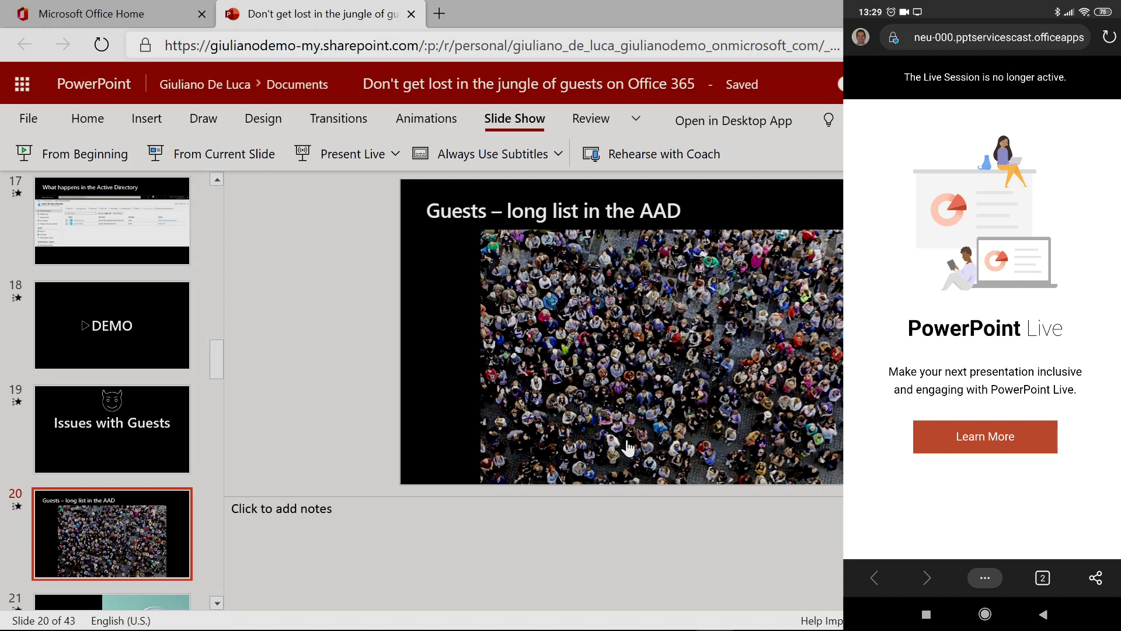
Go to Outlook on the web in a new tab and open the PowerPoint Live feedback email
click(439, 13)
text(ou)
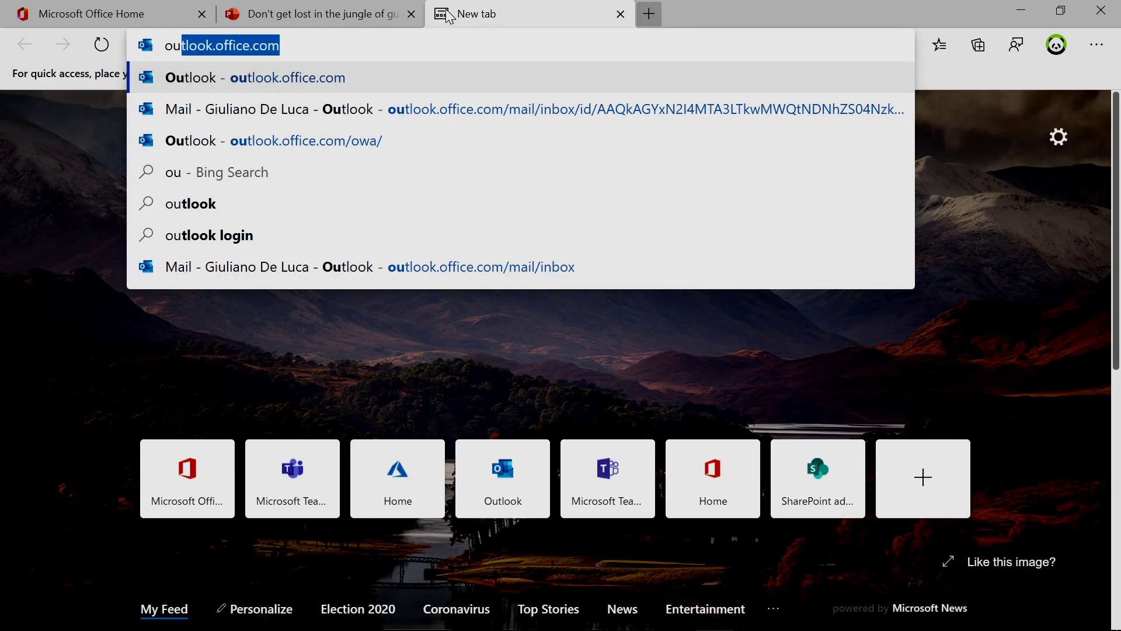
key(Return)
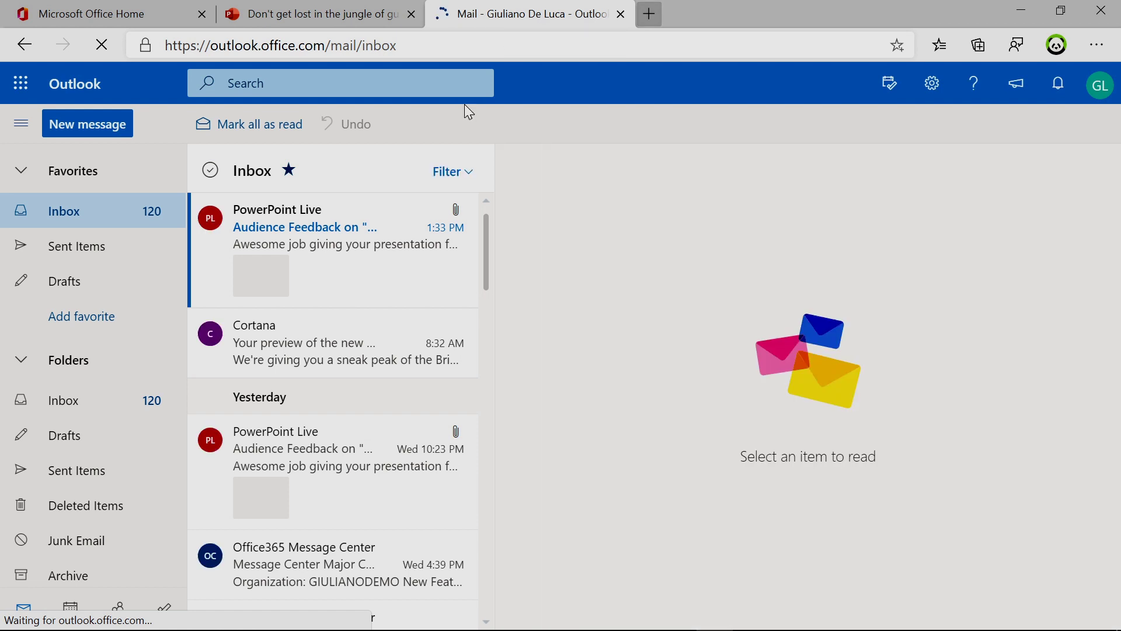
click(355, 261)
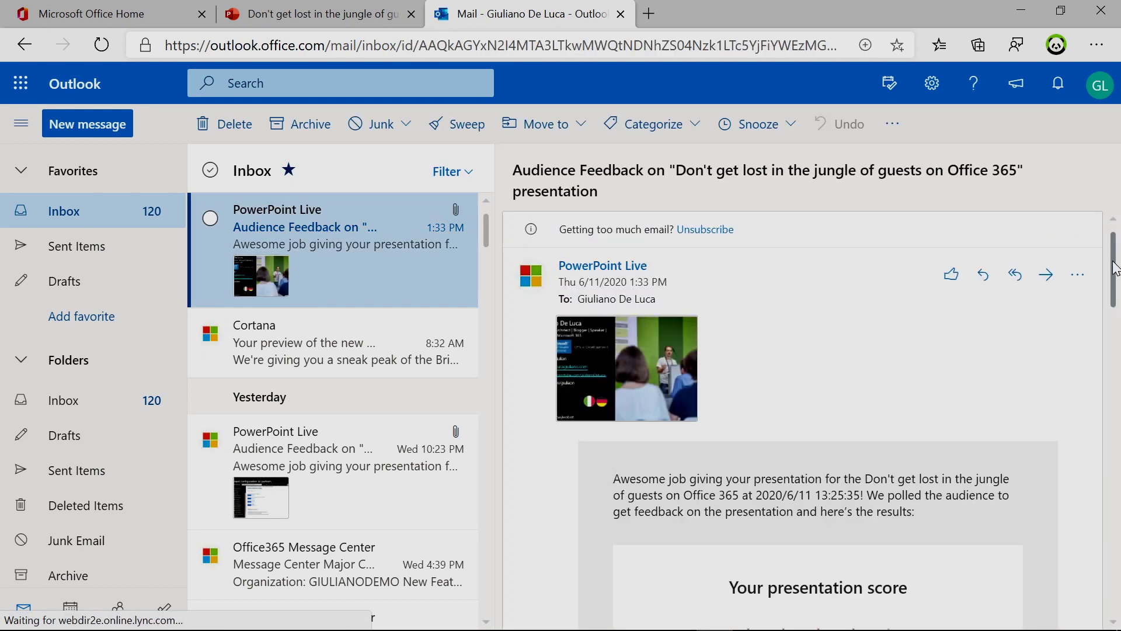
Scroll through the email to review the 5.0 score, 2 reactions and the audience comment
drag(1116, 268, 1115, 349)
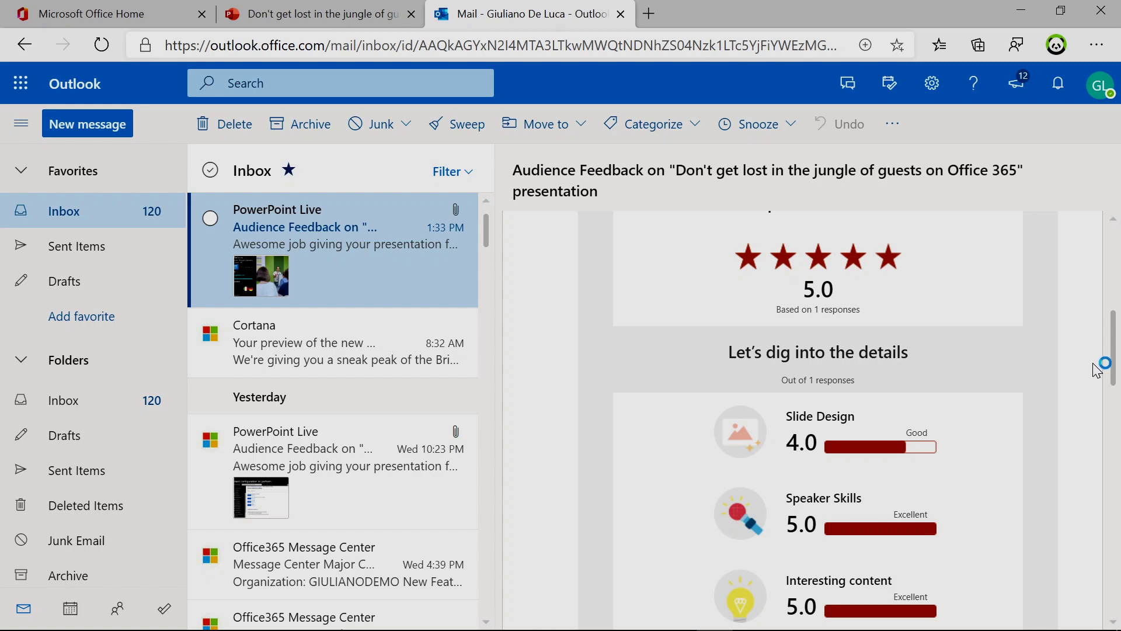
drag(1116, 369, 1116, 399)
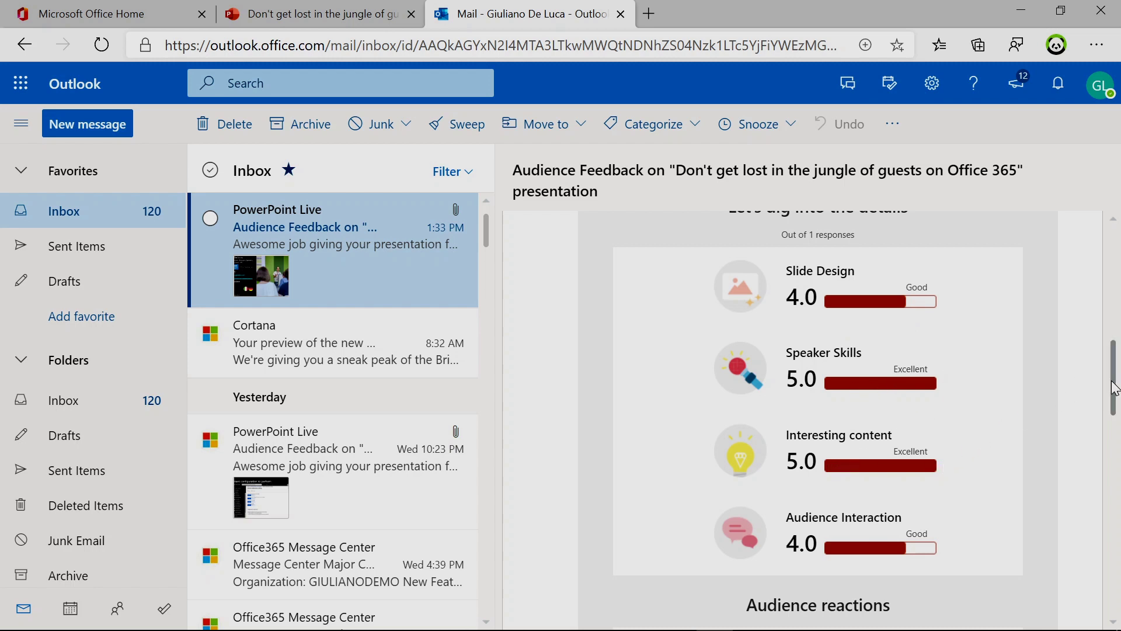
drag(1114, 389, 1114, 449)
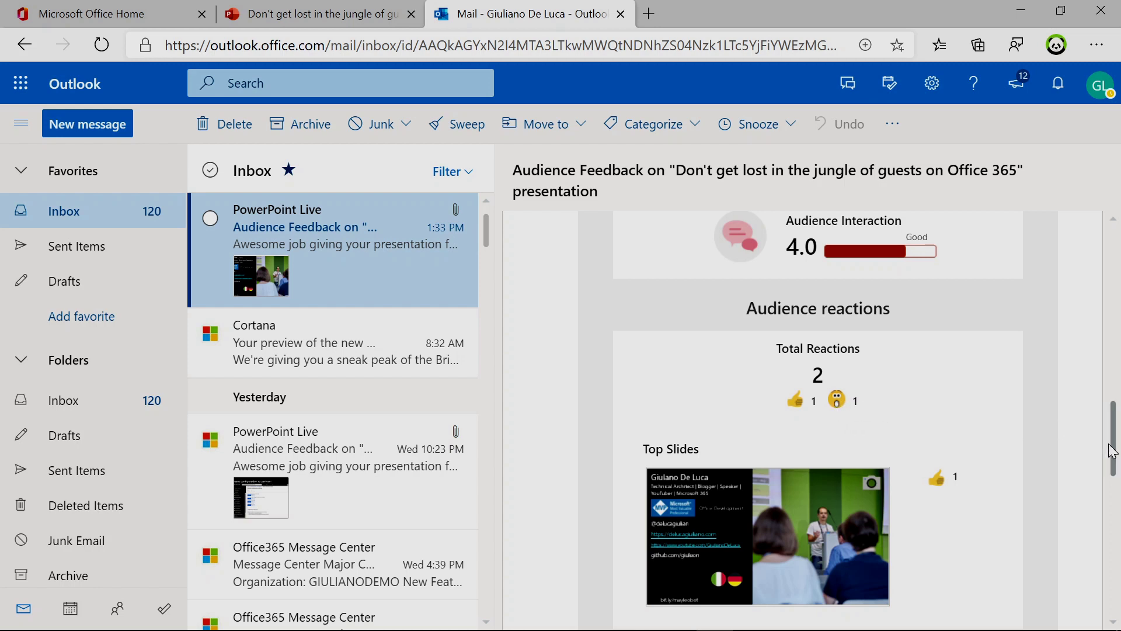
drag(1116, 454, 1108, 480)
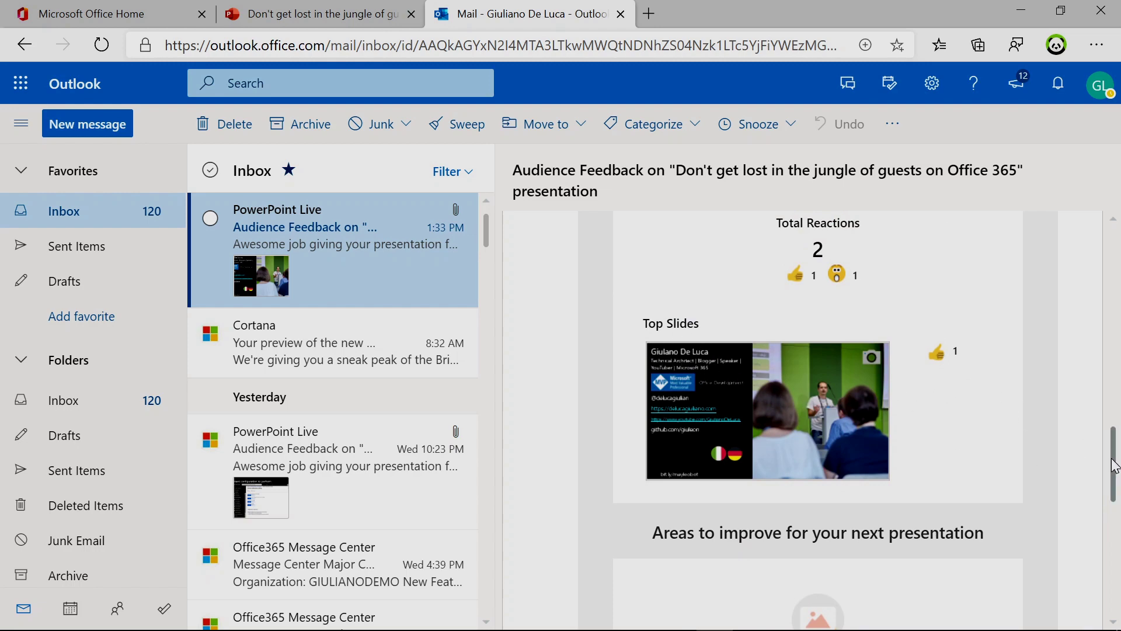
drag(1116, 467, 1116, 263)
mouse_move(628, 360)
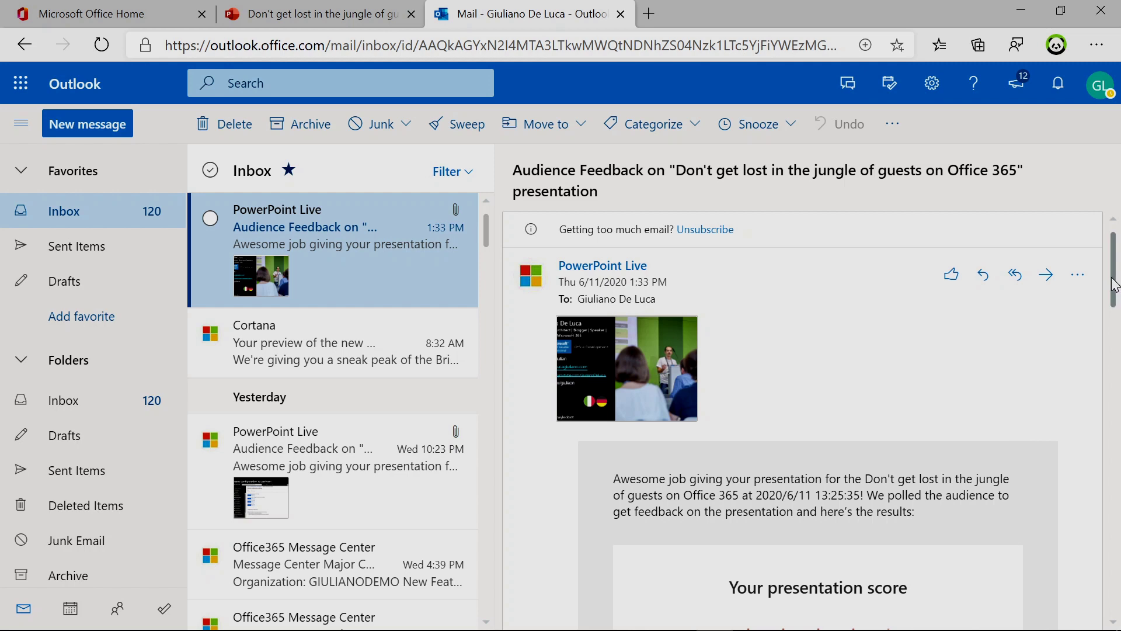
drag(1115, 285, 1102, 550)
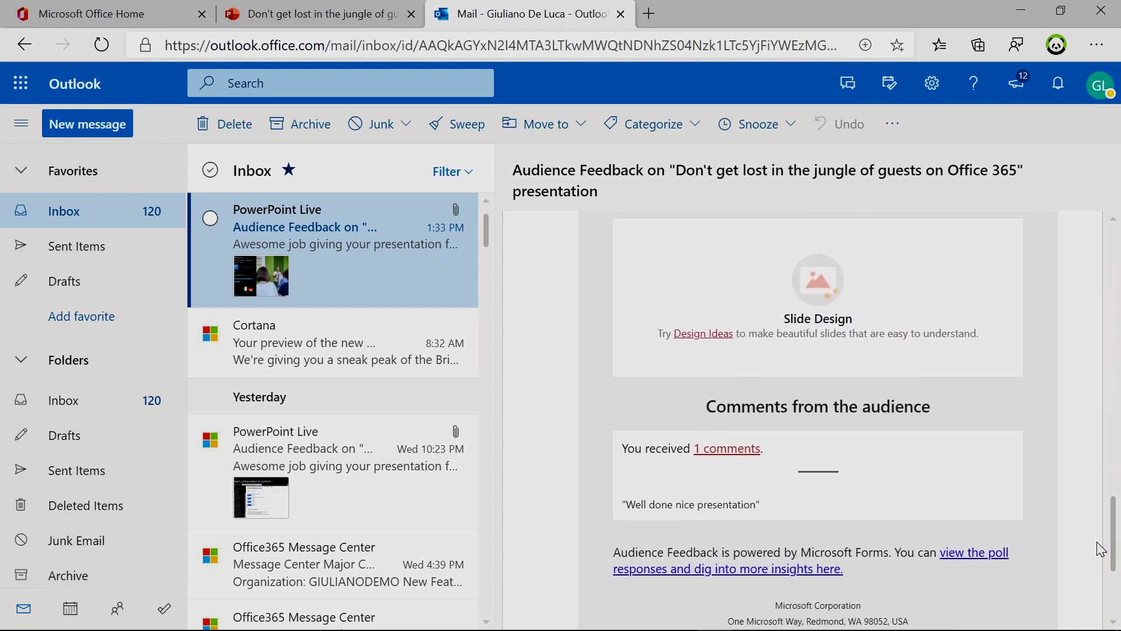
Follow the '1 comments' link to the Forms Responses tab showing a 5.00 average rating
click(732, 453)
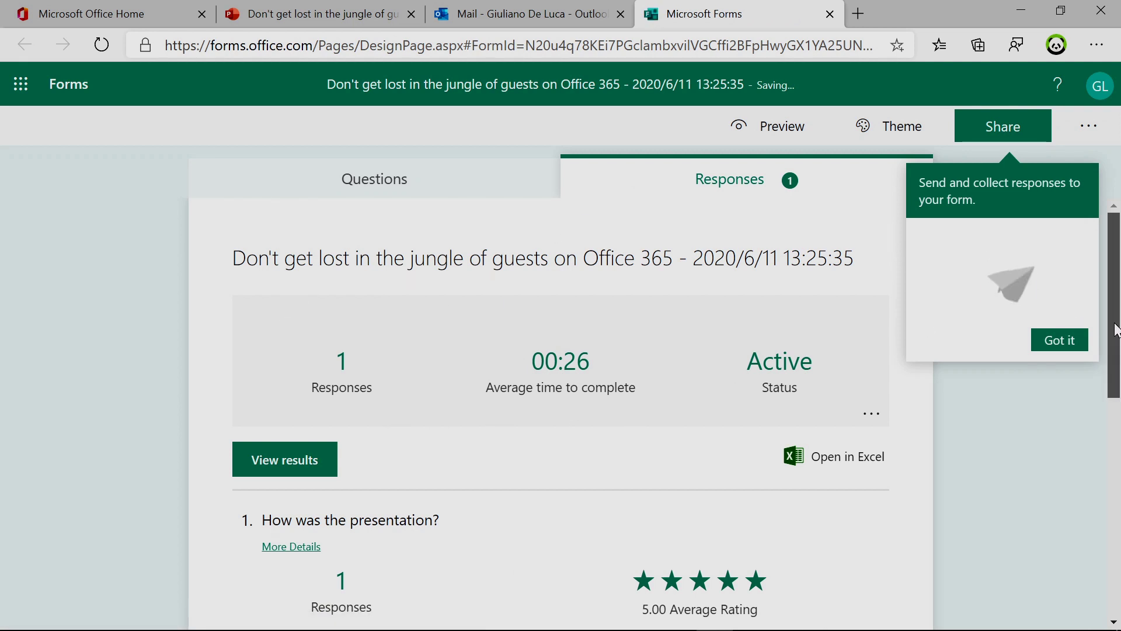
mouse_move(1114, 320)
mouse_down()
mouse_move(1115, 566)
mouse_move(1114, 330)
mouse_up()
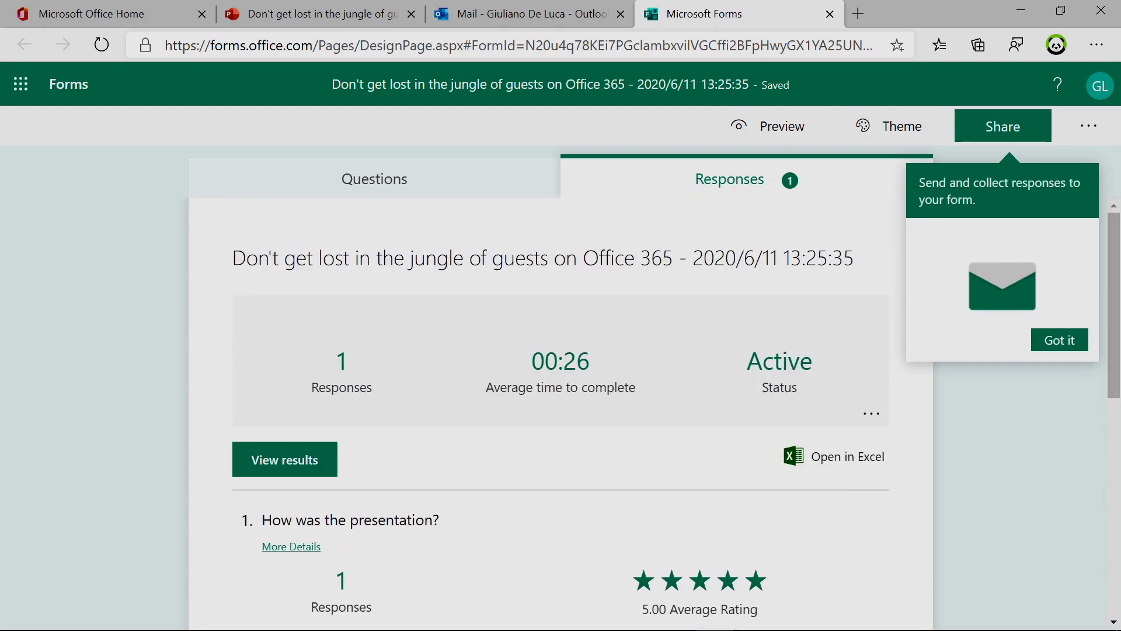